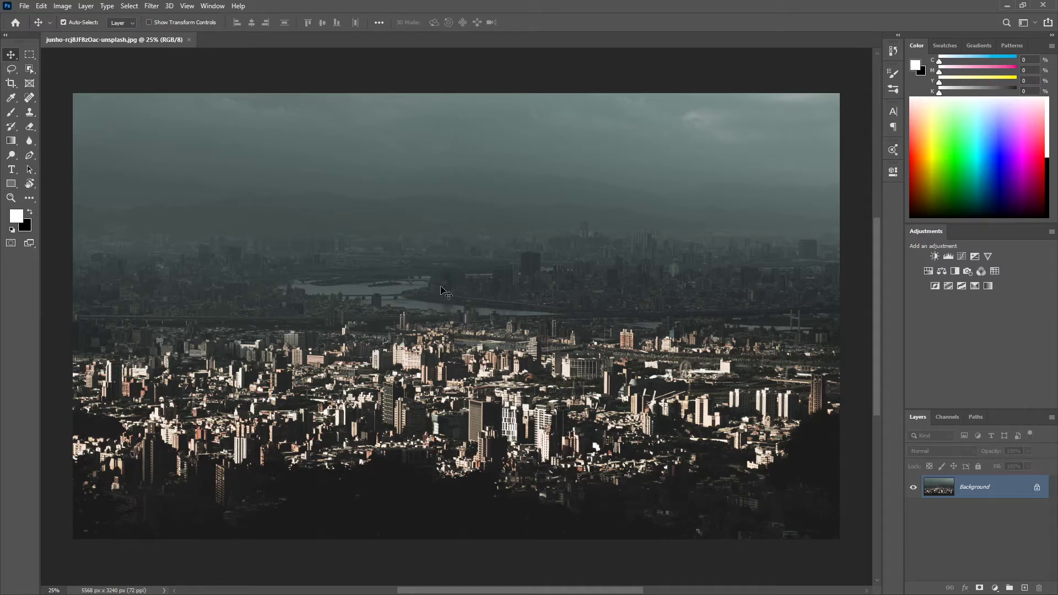
# Step: Try moving the locked Background cityscape photo, which triggers the convert-to-normal-layer warning
pyautogui.press('ctrl')
pyautogui.click(475, 218)
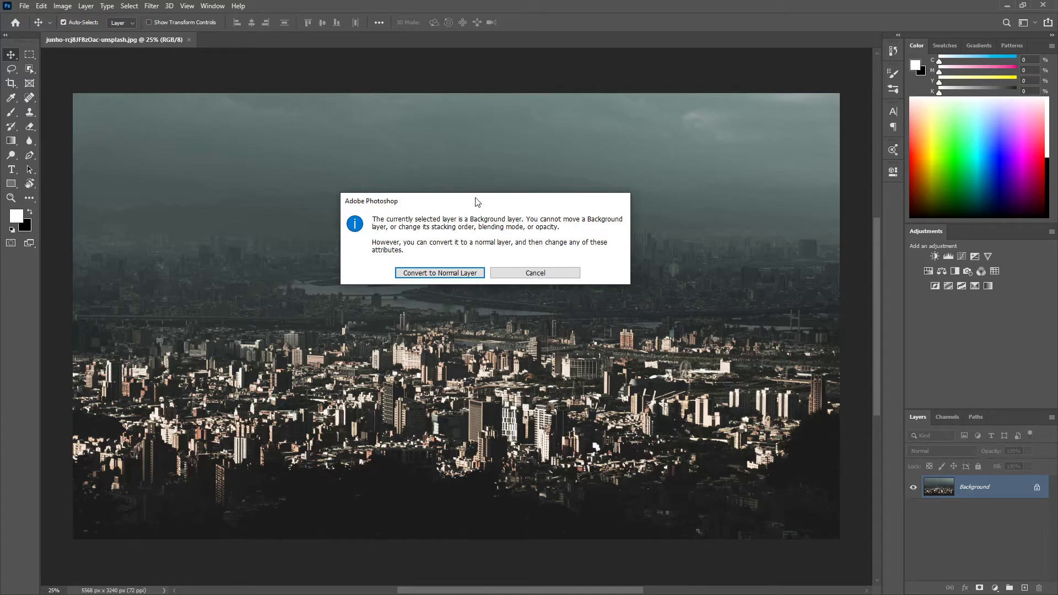
# Step: Convert the Background to a normal layer, test-drag it, then undo back to the locked Background
pyautogui.click(458, 272)
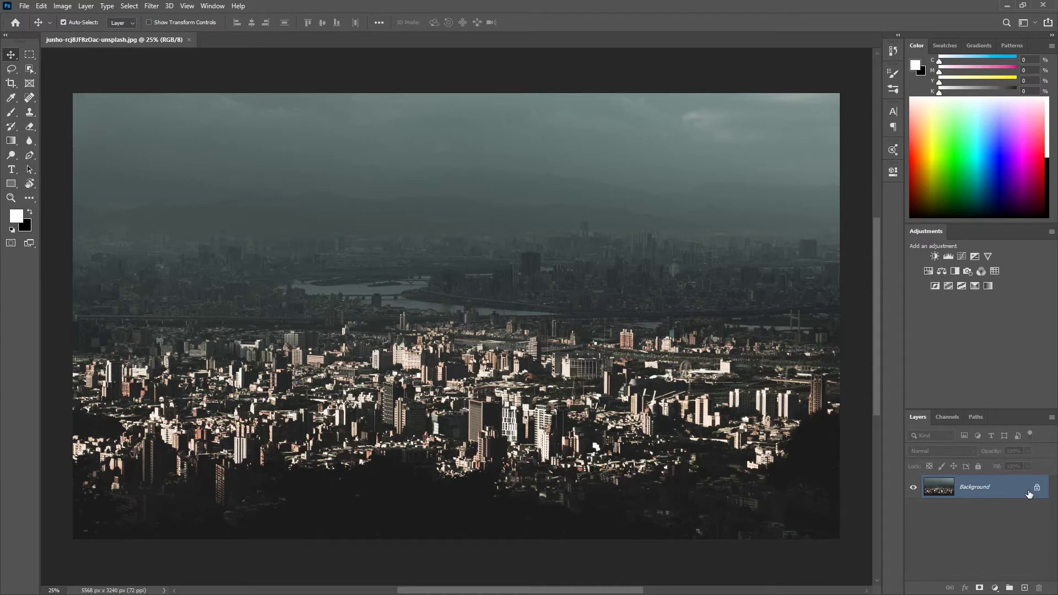
pyautogui.moveTo(476, 255); pyautogui.dragTo(466, 256)
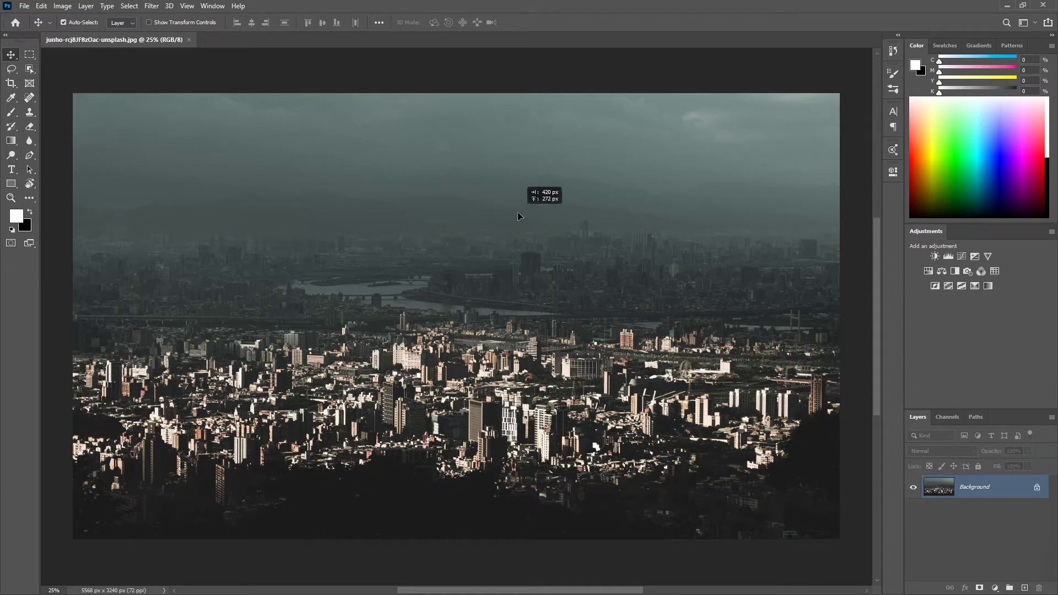
pyautogui.click(406, 272)
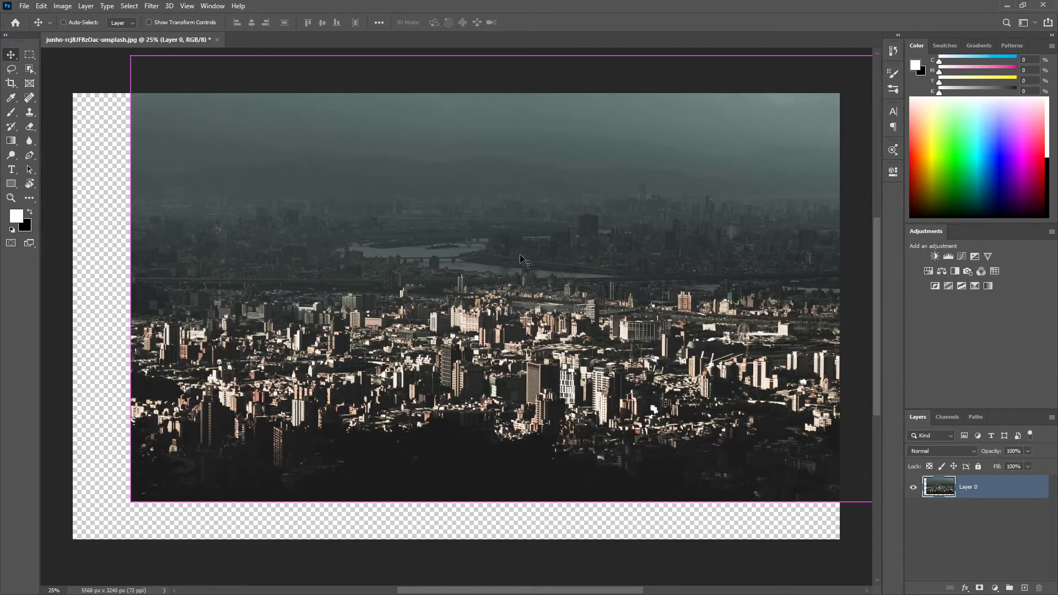
pyautogui.hotkey('ctrl', 'z')
pyautogui.hotkey('ctrl', 'z')
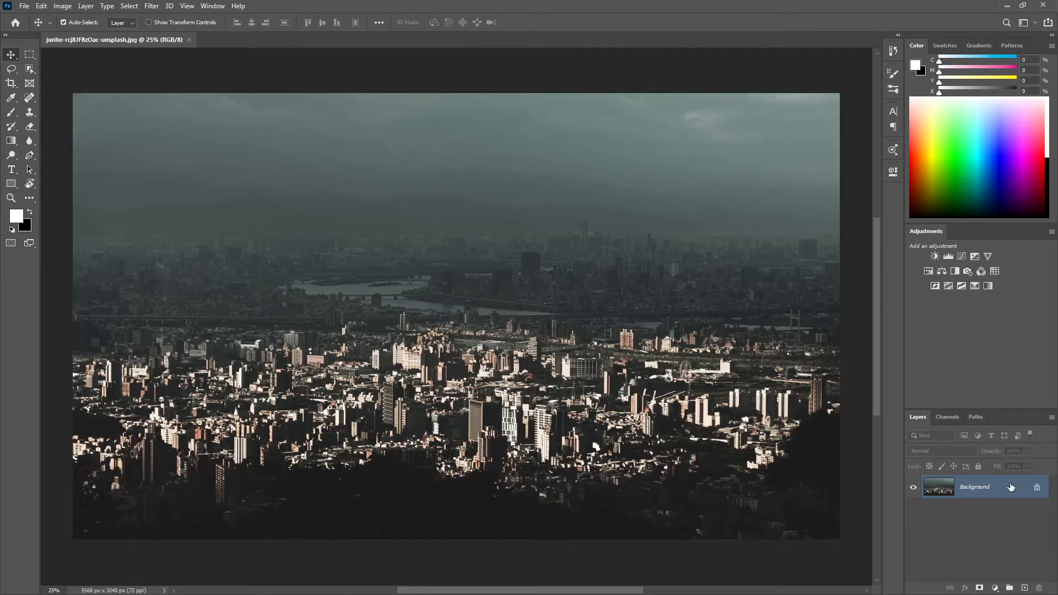
# Step: Try renaming the Background layer to City, then undo the rename
pyautogui.doubleClick(1011, 487)
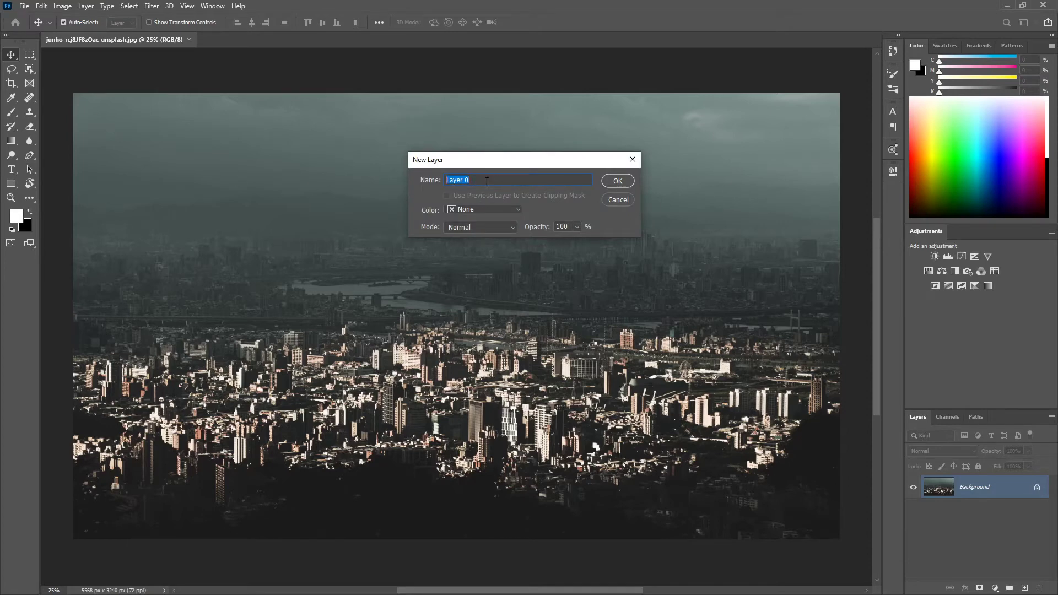
pyautogui.write('City')
pyautogui.click(623, 181)
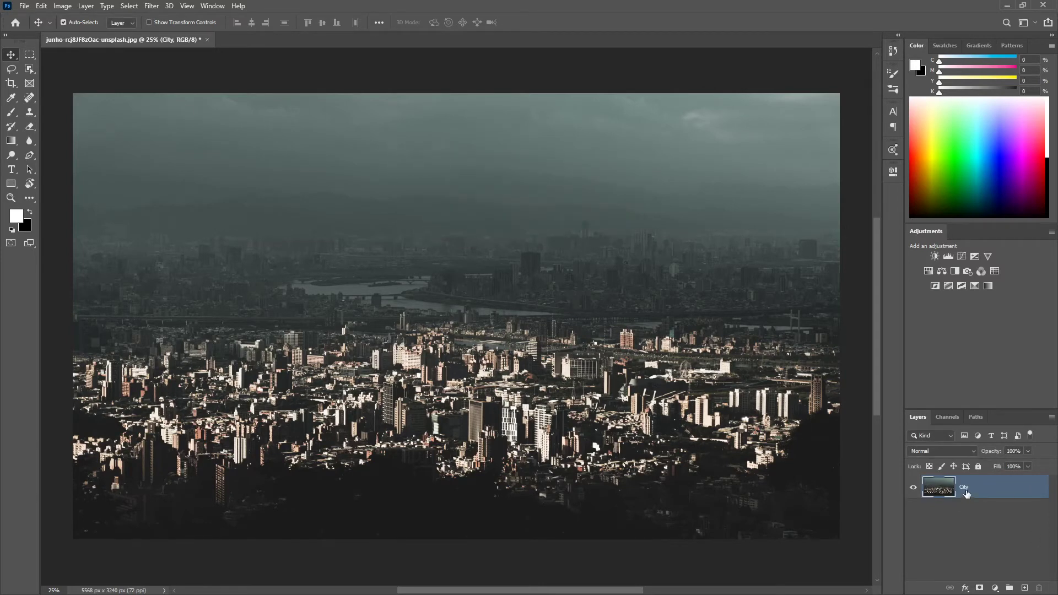
pyautogui.hotkey('ctrl', 'z')
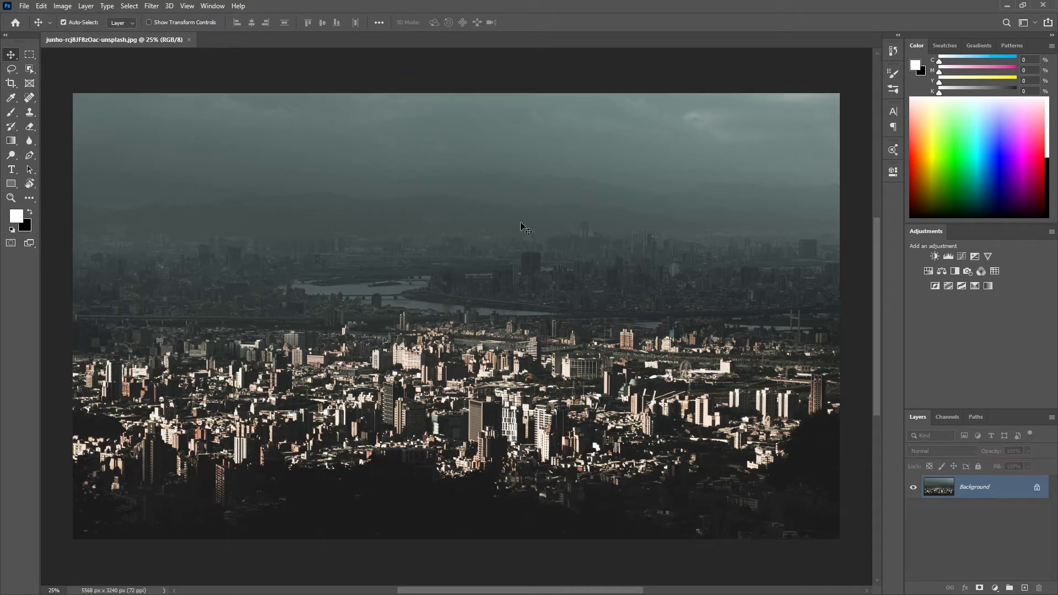
# Step: Unlock the Background layer and rename it City
pyautogui.click(1038, 489)
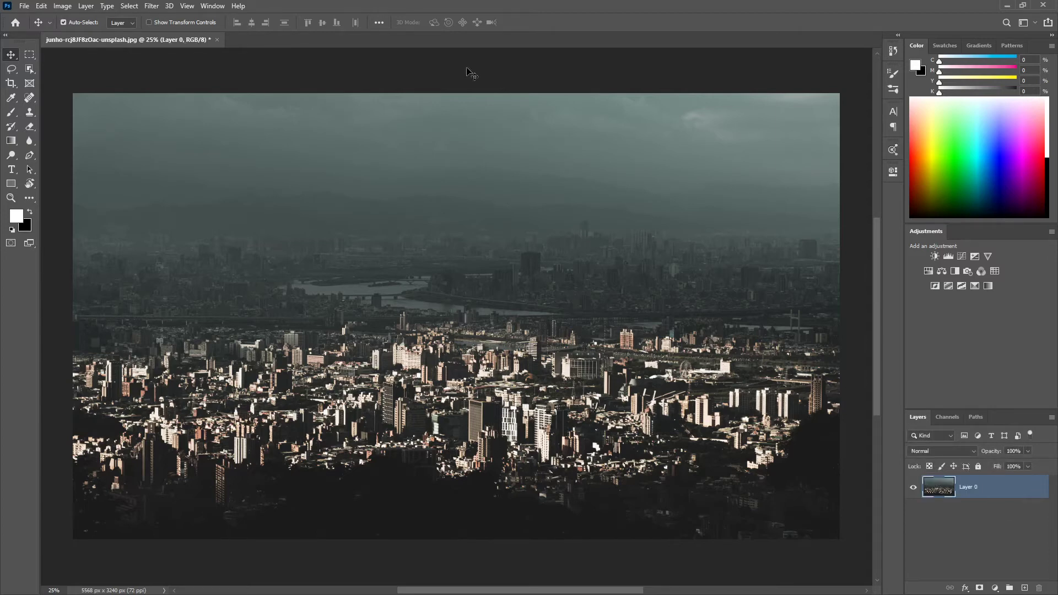
pyautogui.doubleClick(969, 487)
pyautogui.write('City')
pyautogui.press('Return')
# Step: On a new Layer 1, fill a tall white rectangle on the photo's left side
pyautogui.click(1024, 588)
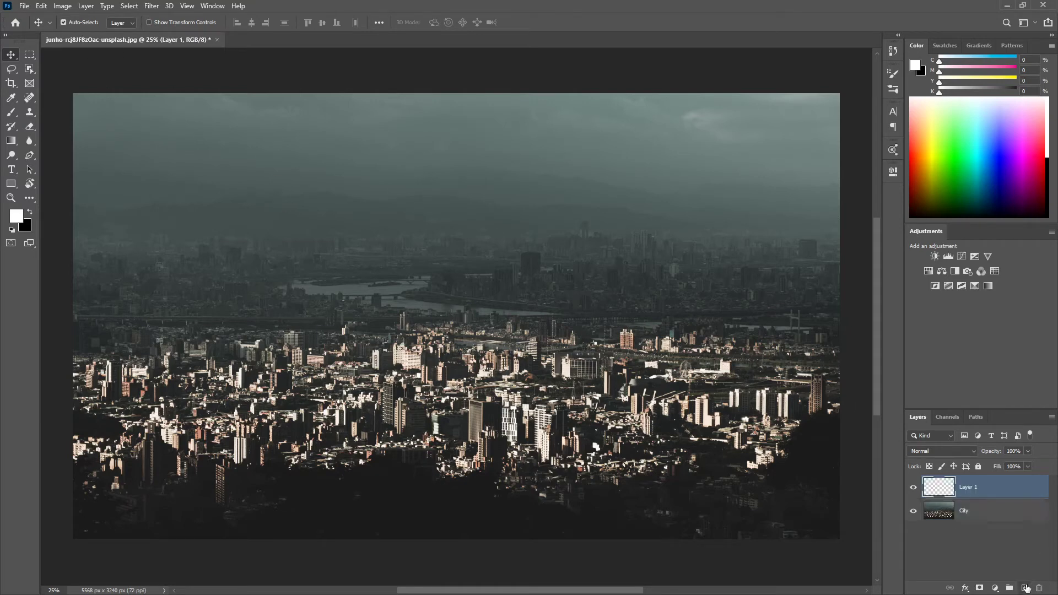
pyautogui.click(29, 54)
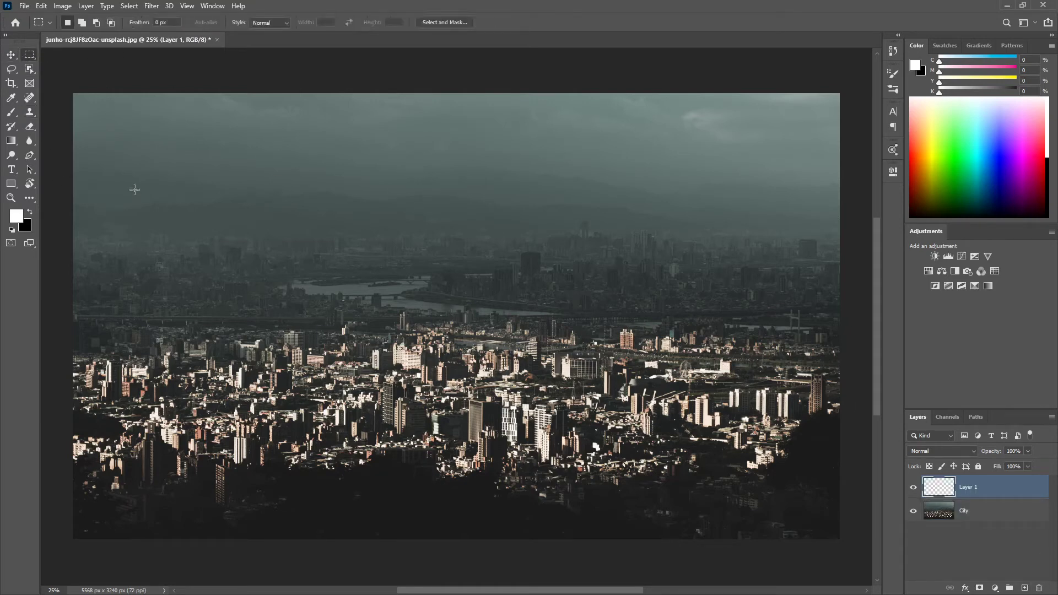
pyautogui.moveTo(130, 183)
pyautogui.mouseDown()
pyautogui.moveTo(208, 331)
pyautogui.moveTo(215, 405)
pyautogui.mouseUp()
pyautogui.hotkey('alt', 'BackSpace')
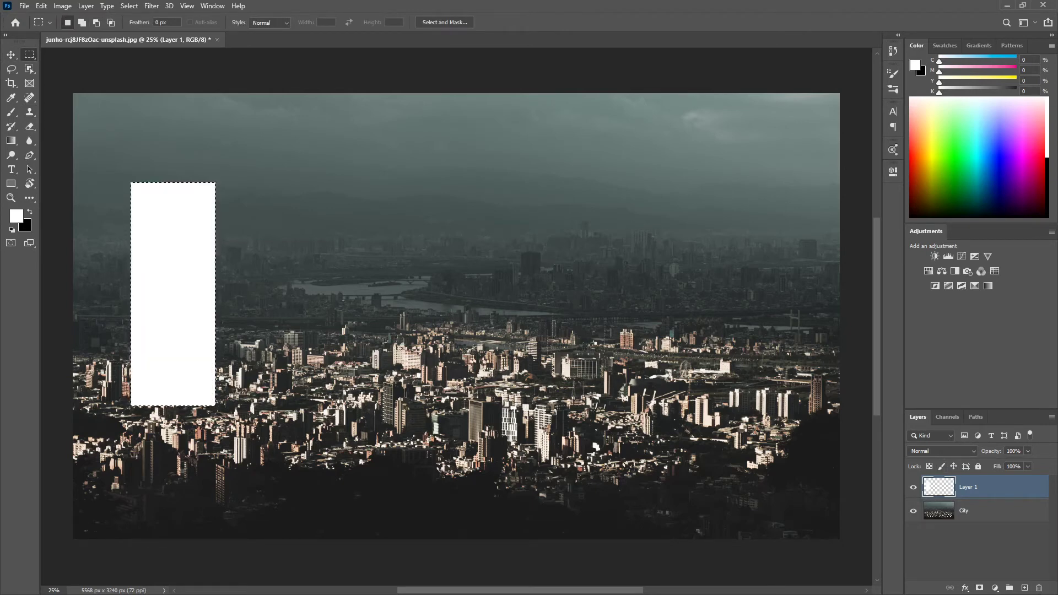
# Step: On a new Layer 2, fill a wide white rectangle in the upper middle
pyautogui.click(1024, 588)
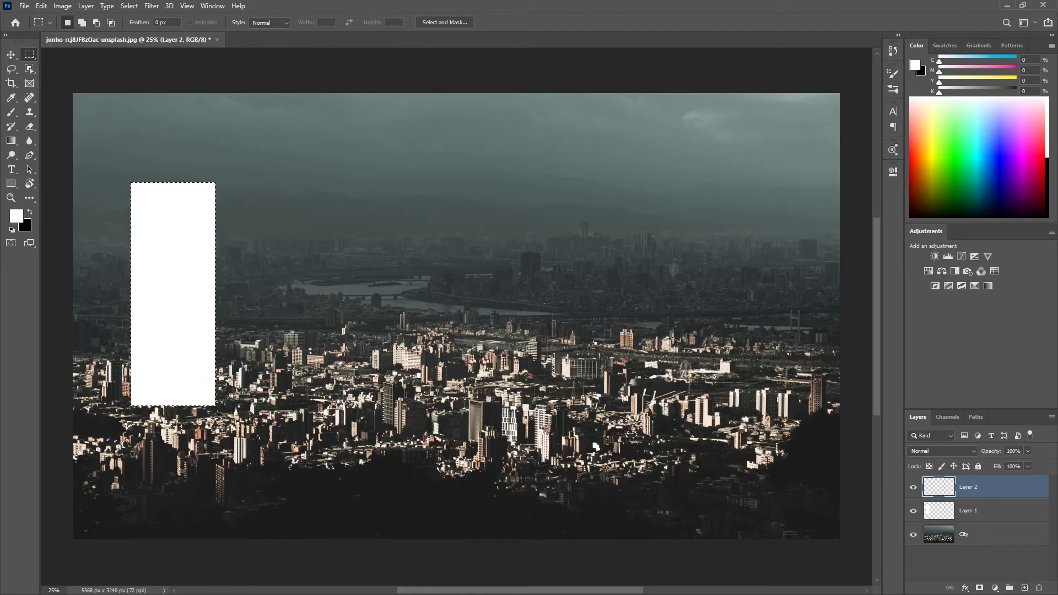
pyautogui.hotkey('ctrl', 'd')
pyautogui.moveTo(277, 208); pyautogui.dragTo(455, 303)
pyautogui.hotkey('alt', 'BackSpace')
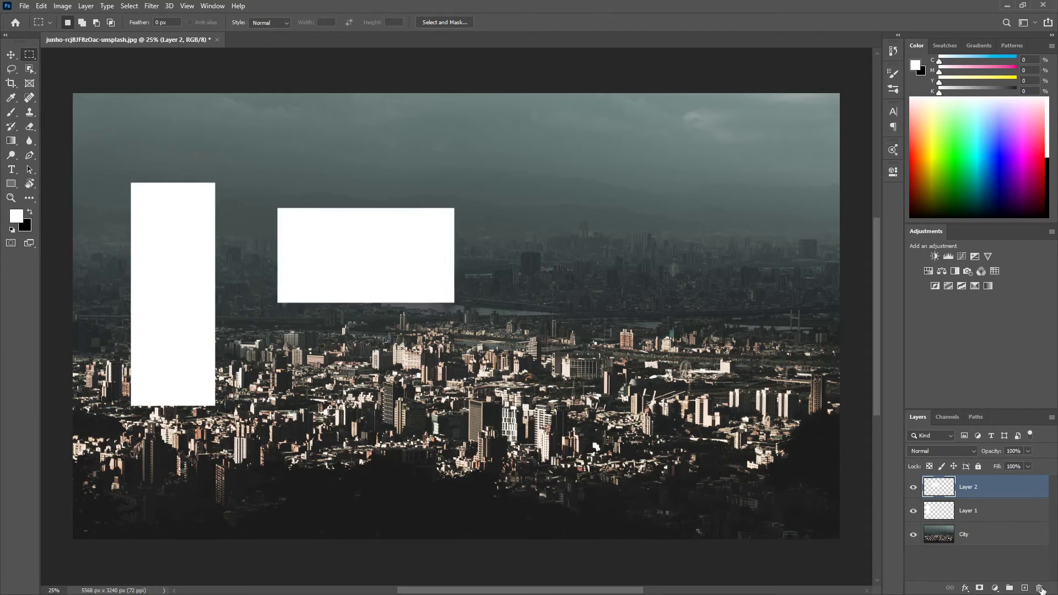
# Step: On a new Layer 3, fill a larger white rectangle on the right side
pyautogui.click(1024, 587)
pyautogui.moveTo(536, 218)
pyautogui.mouseDown()
pyautogui.moveTo(643, 388)
pyautogui.moveTo(637, 410)
pyautogui.mouseUp()
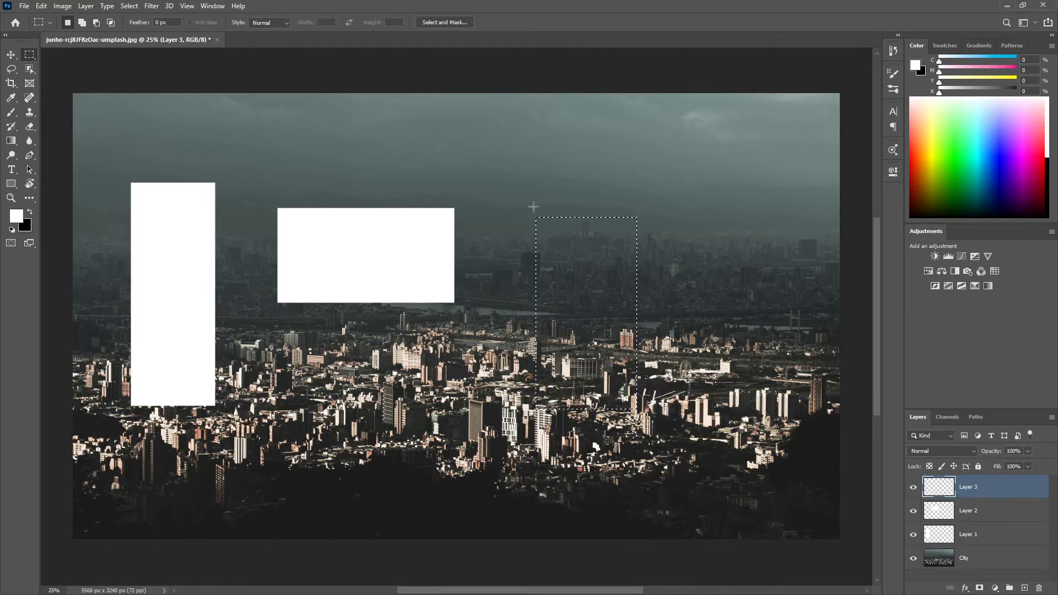
pyautogui.moveTo(521, 193); pyautogui.dragTo(669, 392)
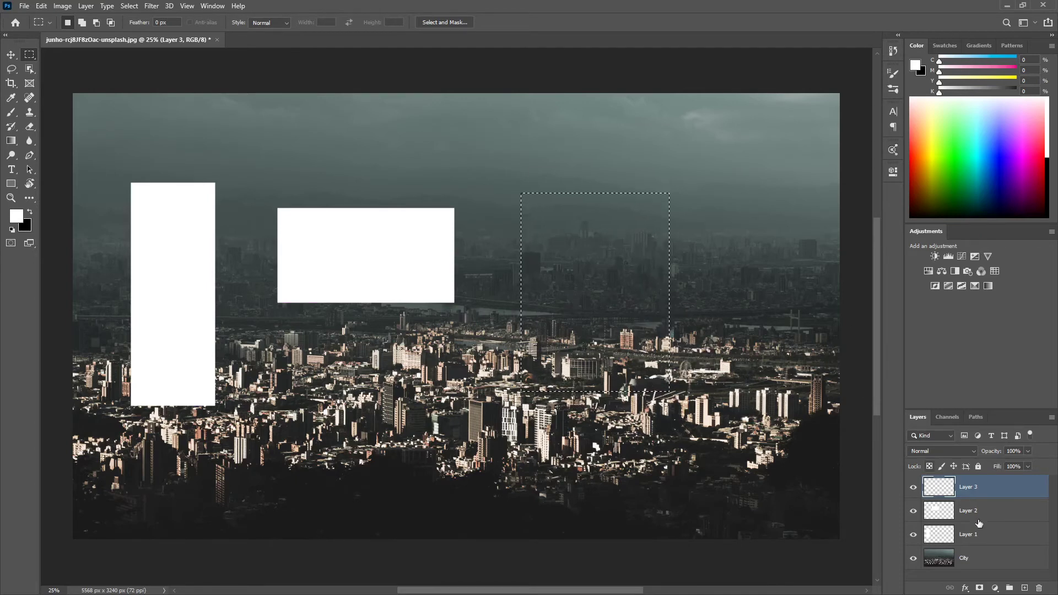
pyautogui.hotkey('alt', 'BackSpace')
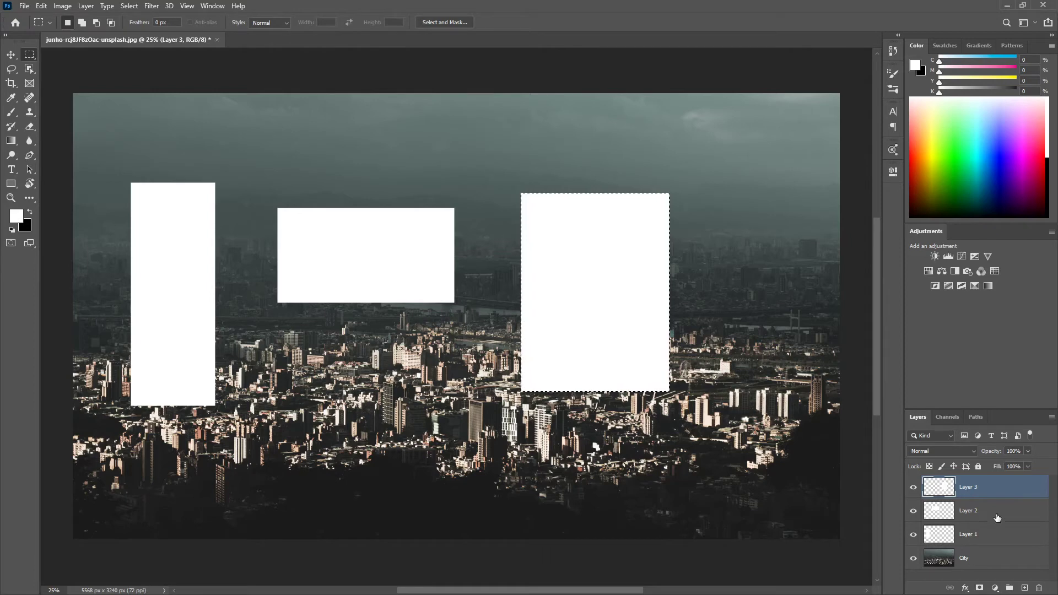
pyautogui.hotkey('ctrl', 'd')
# Step: With the Move tool, nudge the left rectangle up and the middle rectangle down
pyautogui.click(11, 54)
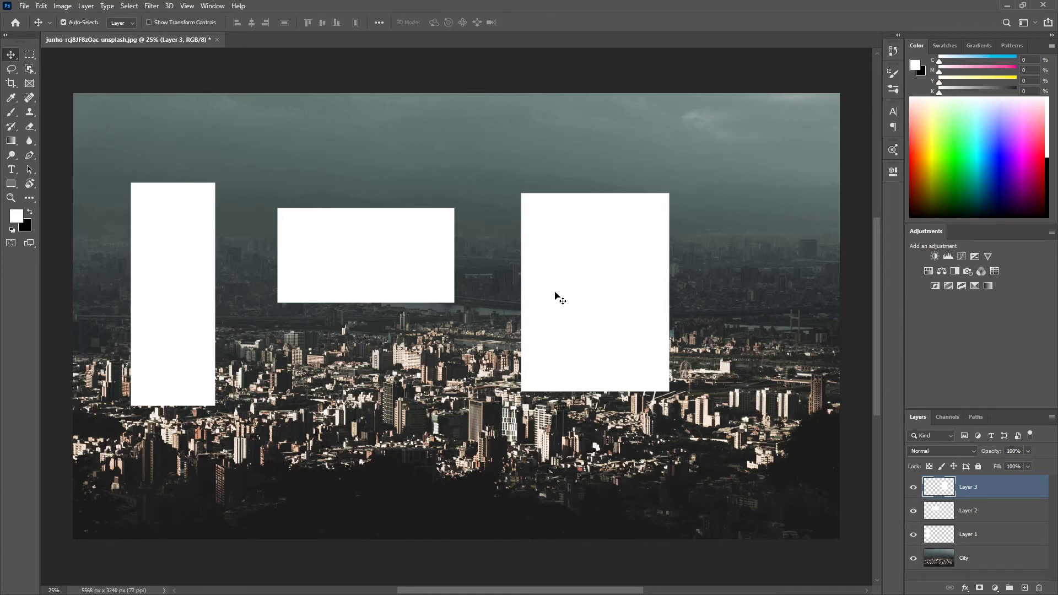
pyautogui.click(204, 233)
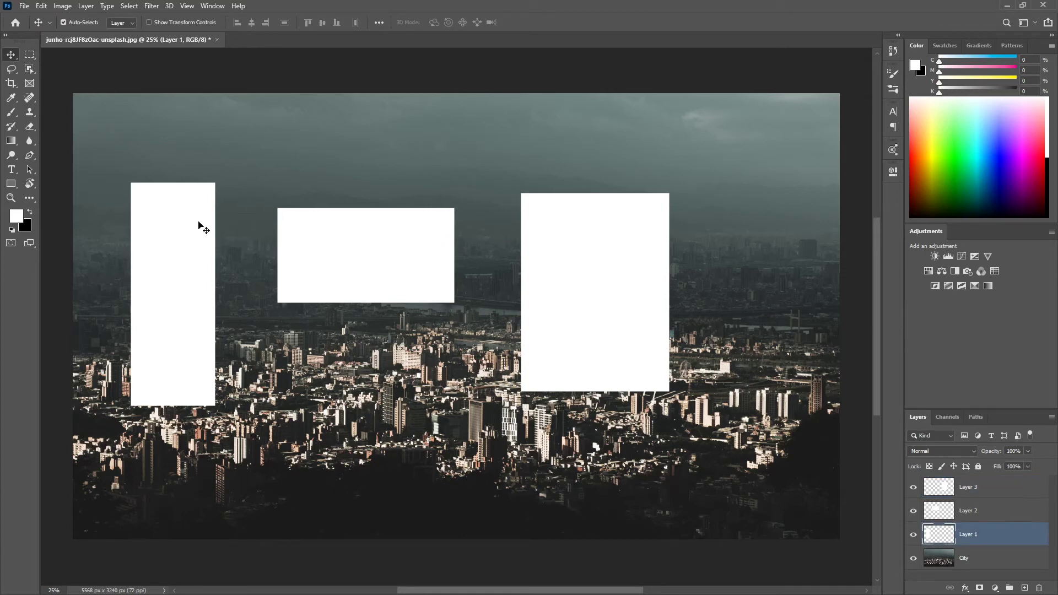
pyautogui.moveTo(196, 224); pyautogui.dragTo(191, 202)
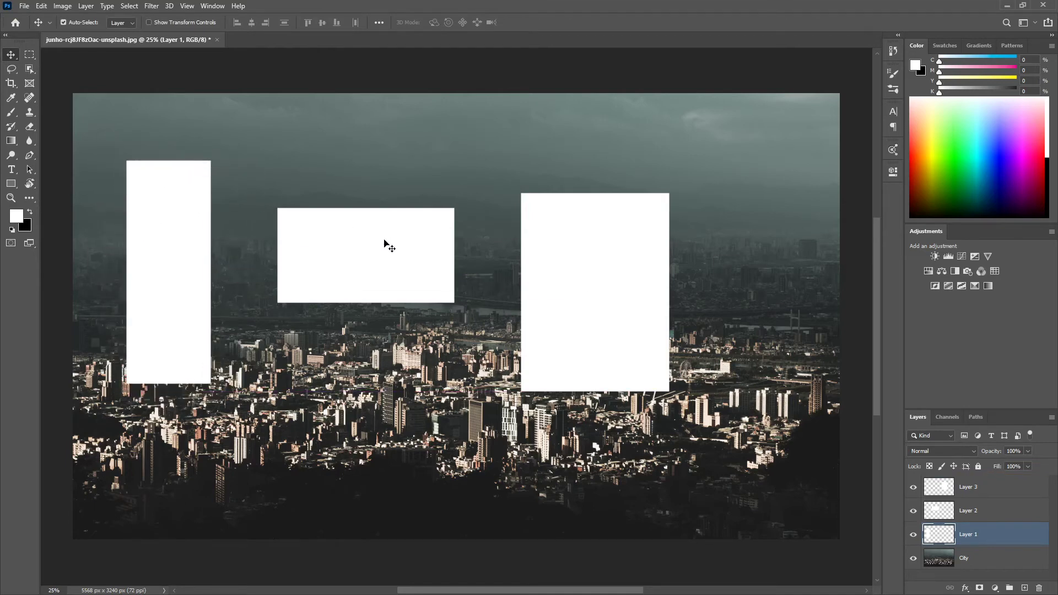
pyautogui.moveTo(378, 251); pyautogui.dragTo(384, 268)
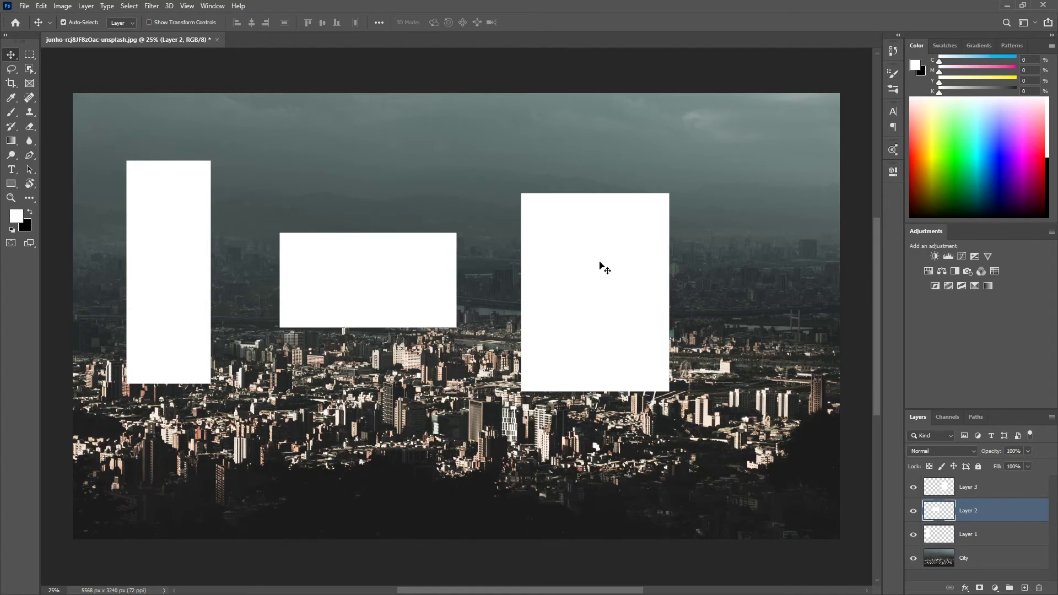
# Step: Move the right rectangle, using drags and Shift-arrow nudges, to sit beside the middle one
pyautogui.moveTo(603, 264); pyautogui.dragTo(625, 267)
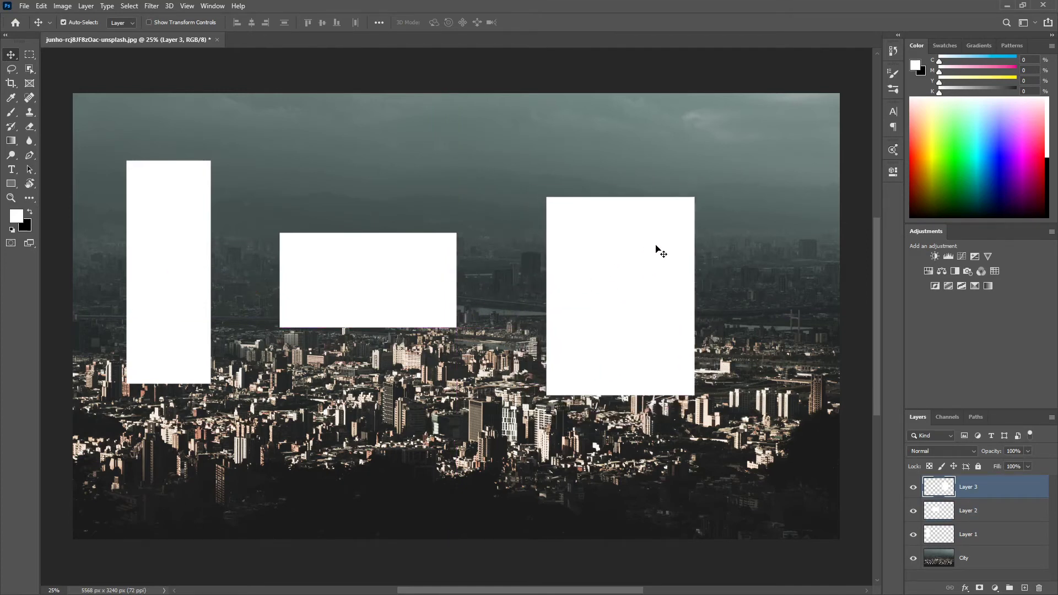
pyautogui.moveTo(657, 248); pyautogui.dragTo(663, 237)
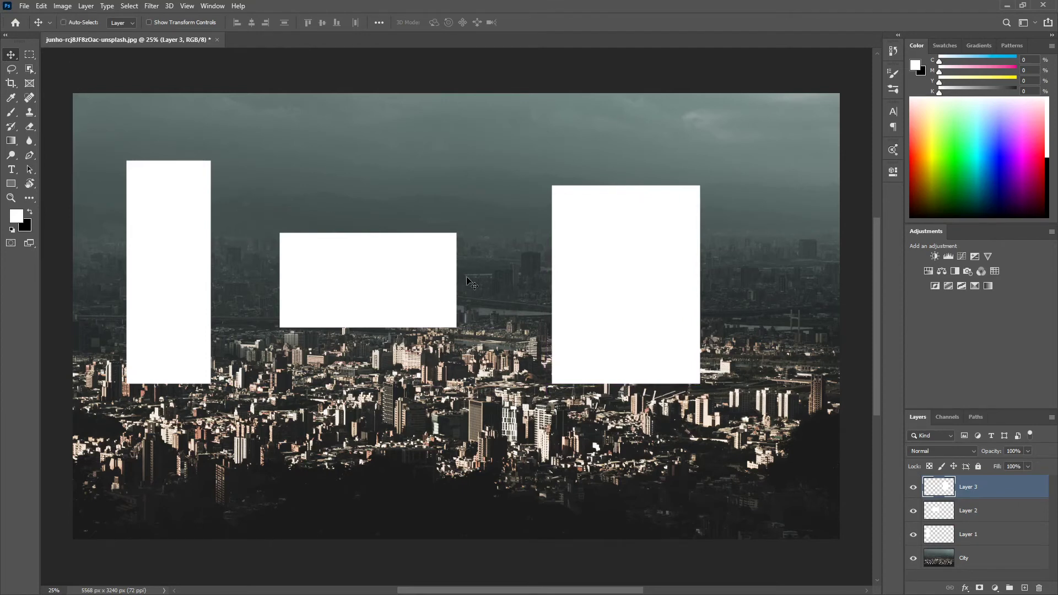
pyautogui.hotkey('shift', 'Up')
pyautogui.hotkey('shift', 'Up')
pyautogui.hotkey('shift', 'Up')
pyautogui.hotkey('shift', 'Up')
pyautogui.hotkey('shift', 'Up')
pyautogui.hotkey('shift', 'Up')
pyautogui.hotkey('shift', 'Right')
pyautogui.hotkey('shift', 'Right')
pyautogui.hotkey('shift', 'Right')
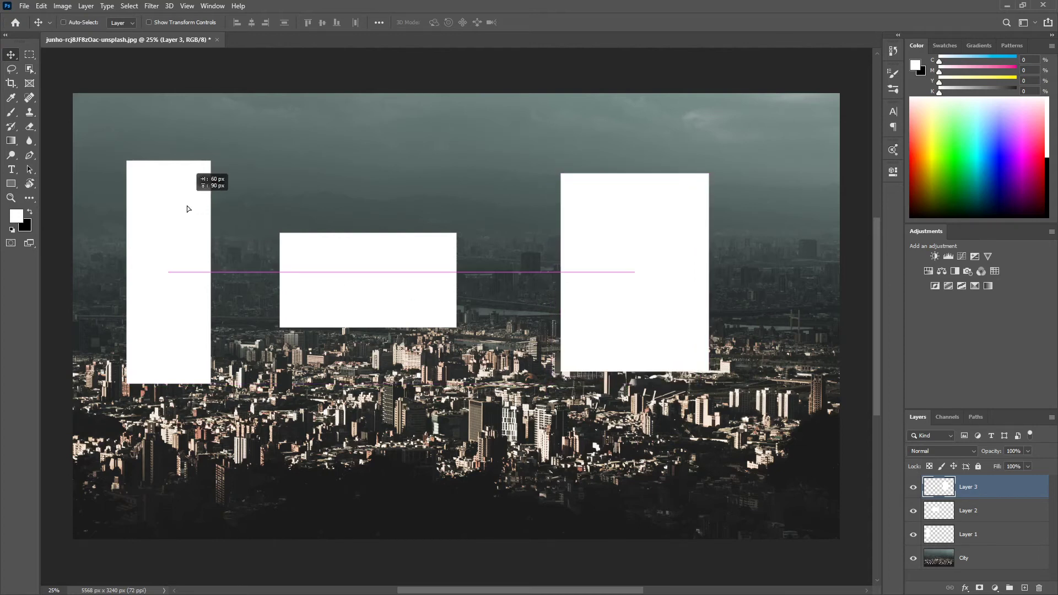
pyautogui.moveTo(187, 209)
pyautogui.mouseDown()
pyautogui.moveTo(196, 202)
pyautogui.moveTo(147, 224)
pyautogui.mouseUp()
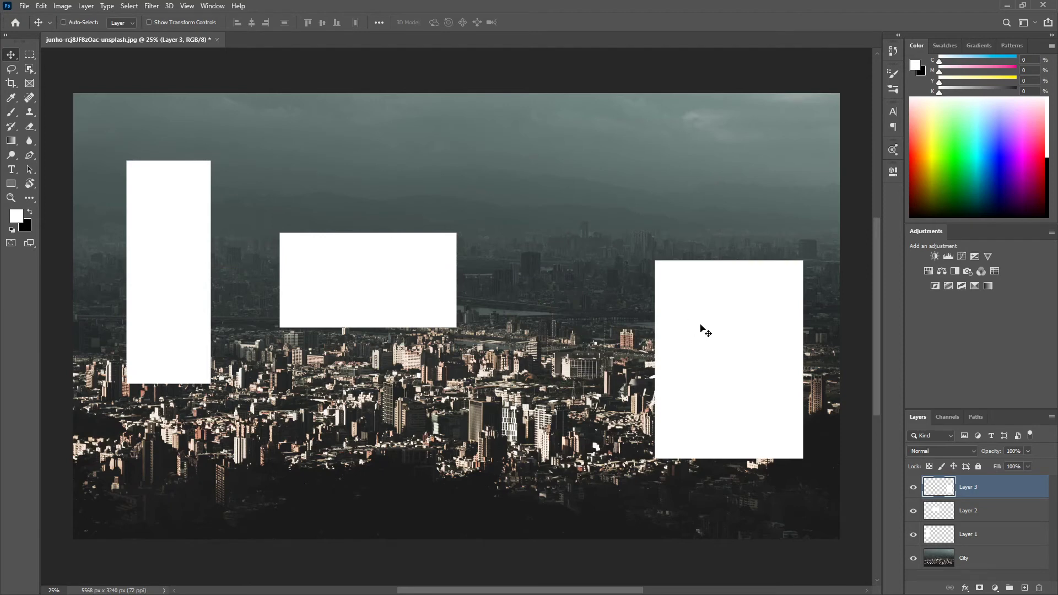
pyautogui.moveTo(701, 330); pyautogui.dragTo(585, 274)
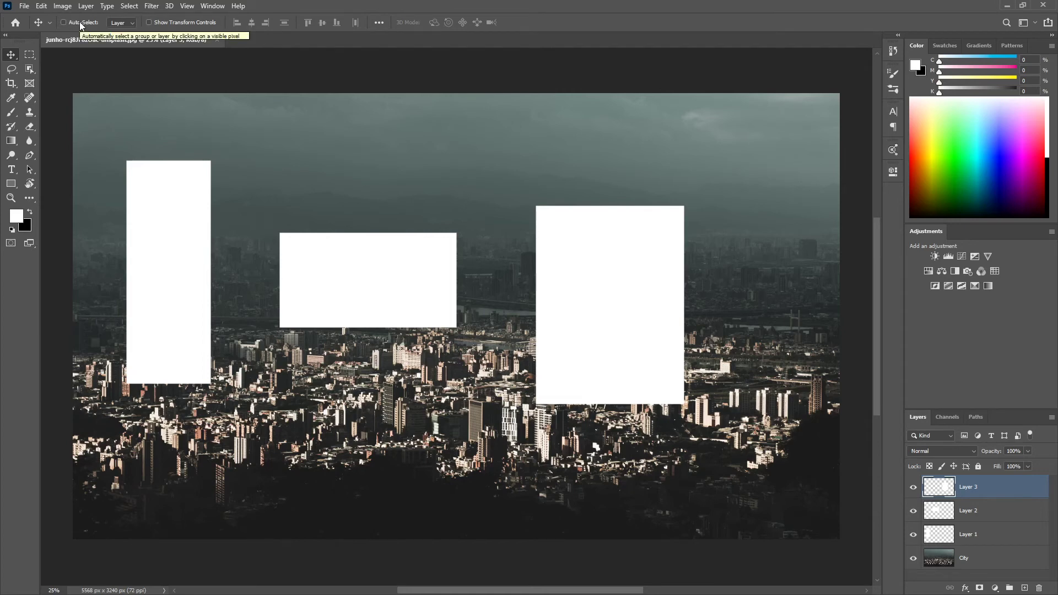
# Step: Shift Layer 2's middle rectangle right, lower Layer 1's left one, and reposition Layer 3's right one
pyautogui.click(947, 513)
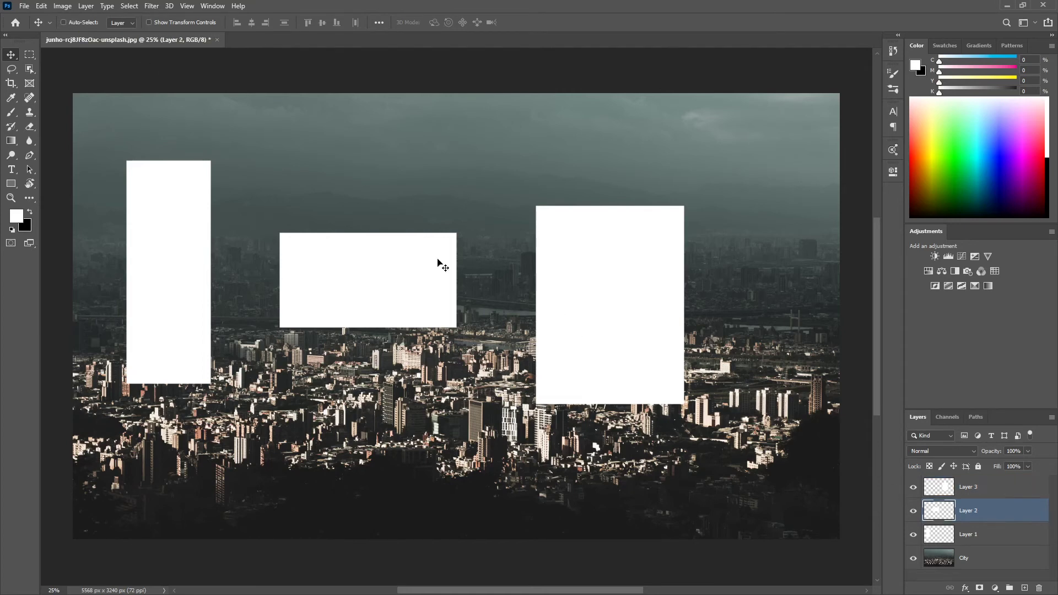
pyautogui.moveTo(399, 253); pyautogui.dragTo(411, 255)
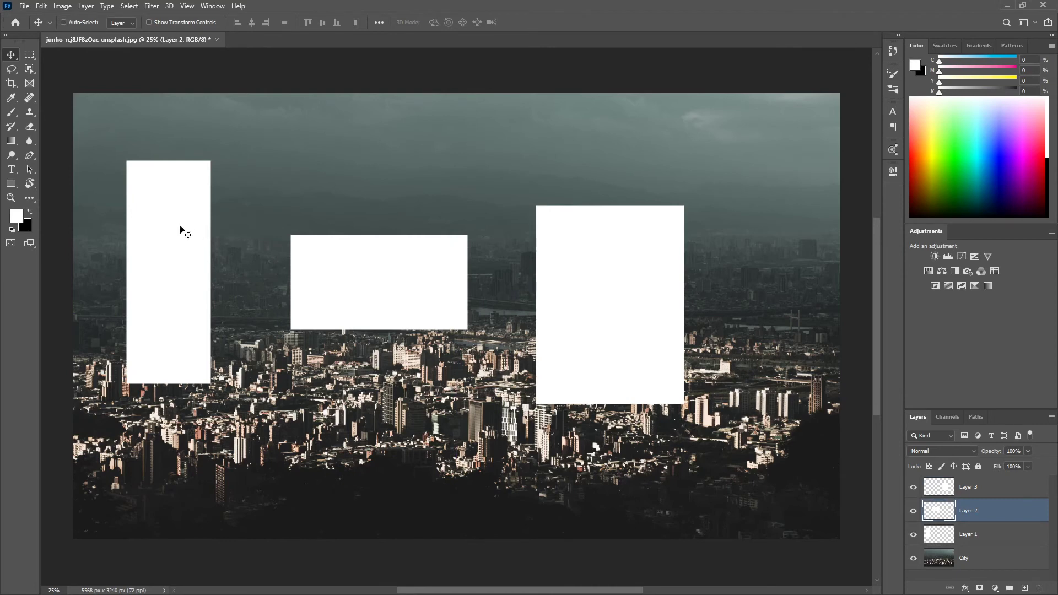
pyautogui.click(980, 537)
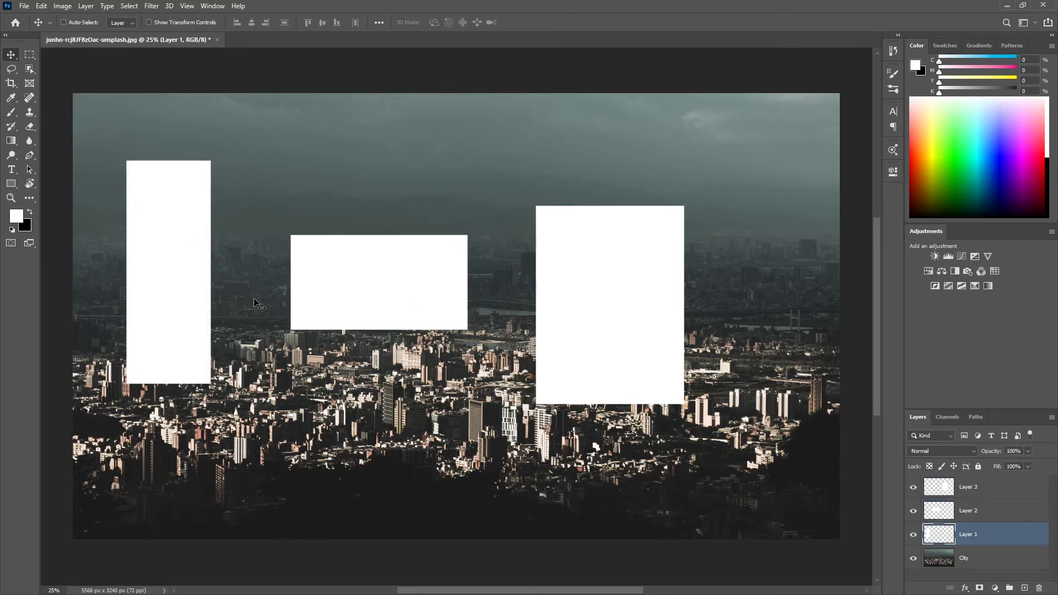
pyautogui.moveTo(161, 212); pyautogui.dragTo(178, 219)
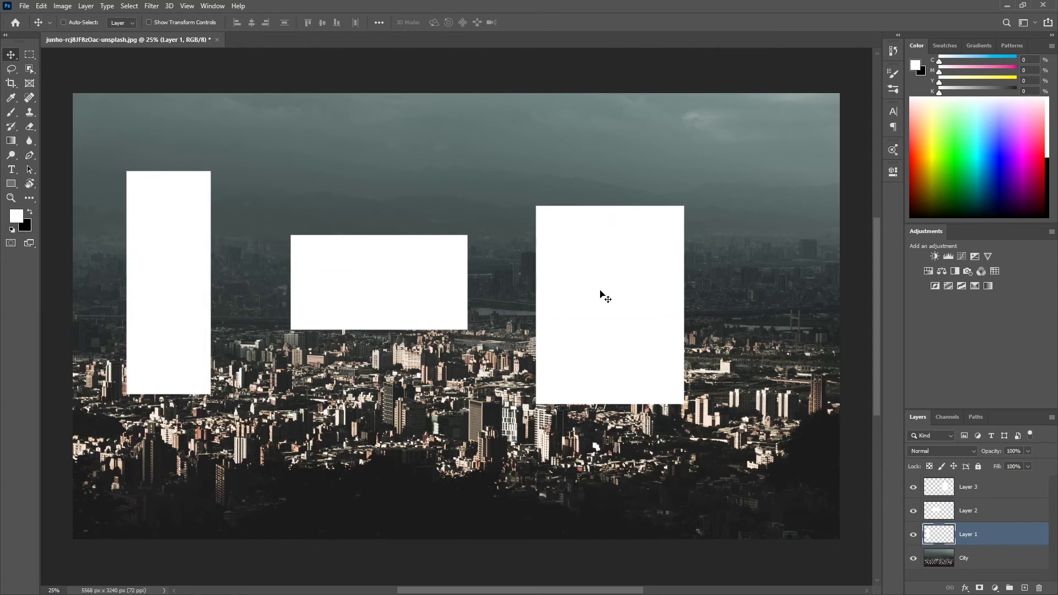
pyautogui.click(961, 488)
pyautogui.moveTo(579, 245); pyautogui.dragTo(605, 266)
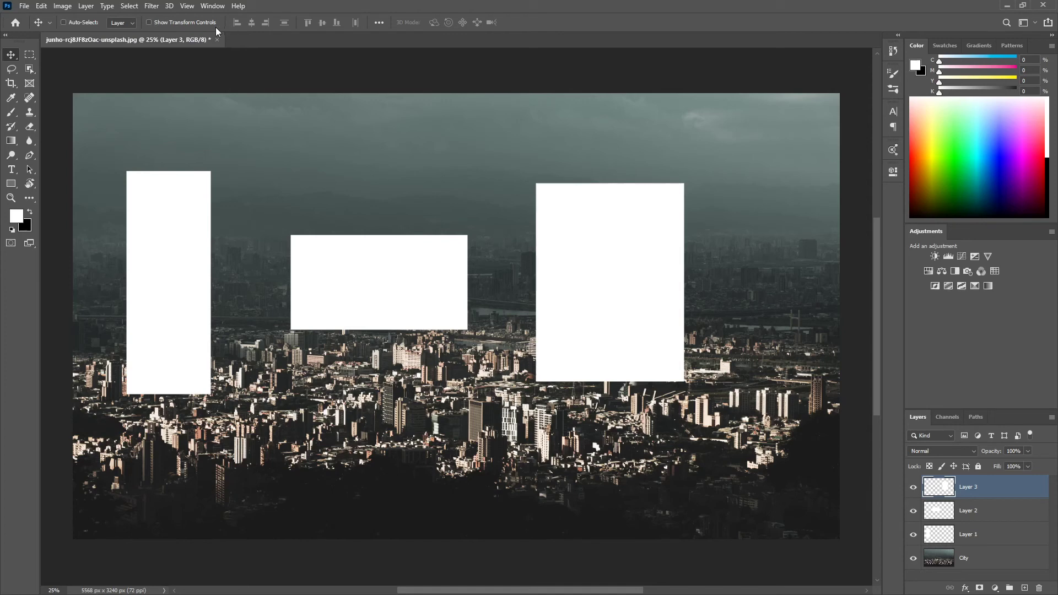
# Step: Turn on Show Transform Controls and shift the right rectangle slightly
pyautogui.click(193, 23)
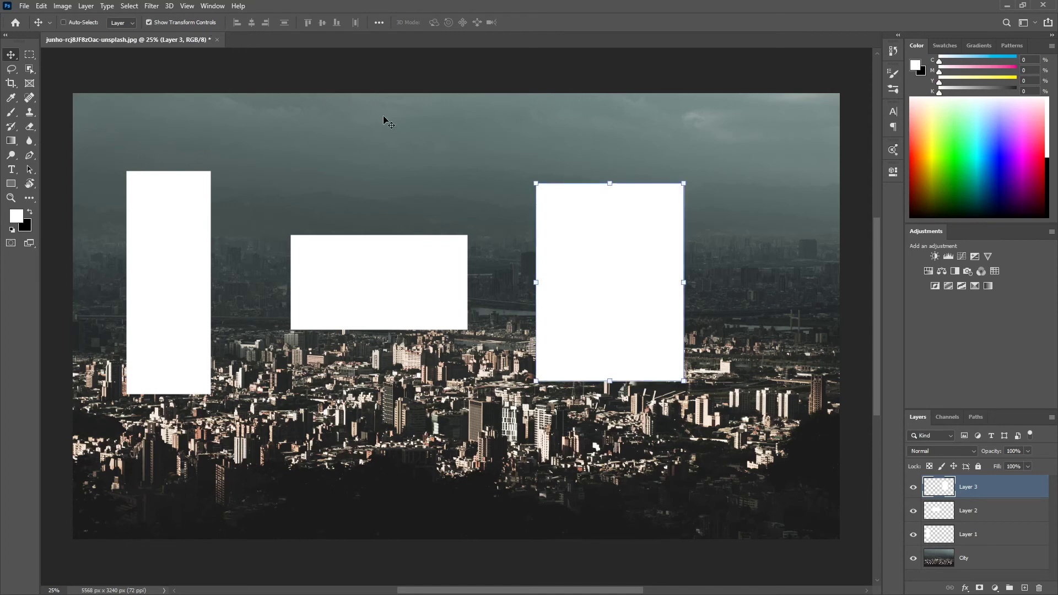
pyautogui.moveTo(633, 238); pyautogui.dragTo(633, 231)
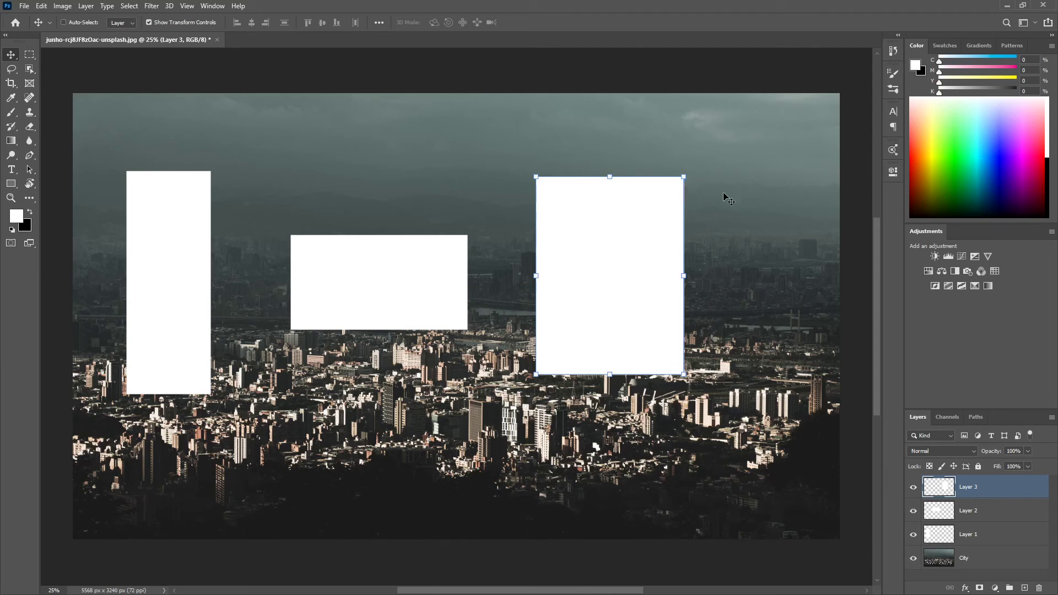
pyautogui.moveTo(649, 245); pyautogui.dragTo(660, 260)
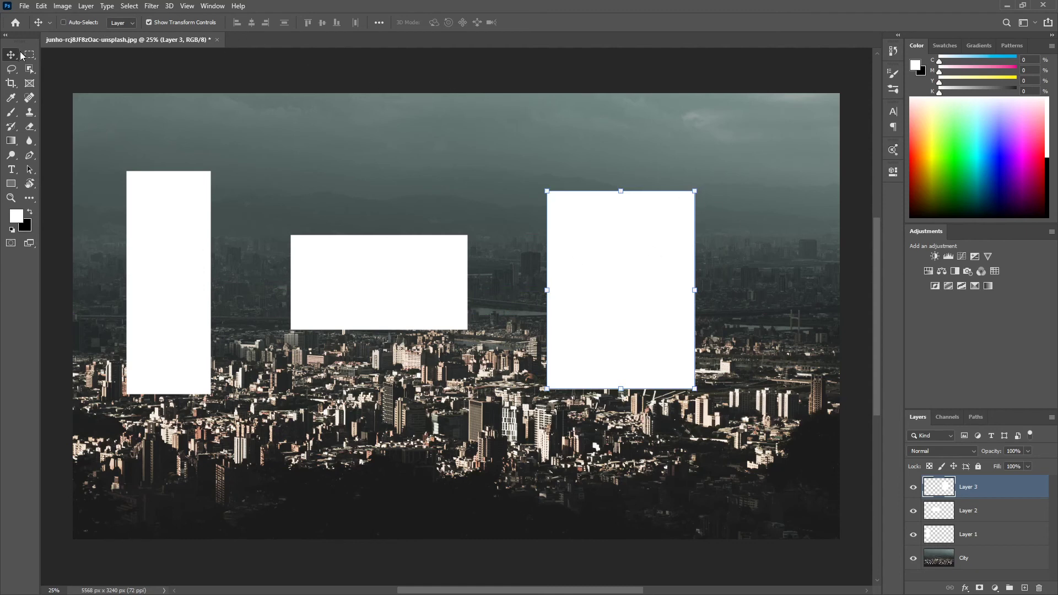
# Step: With Auto-Select, resize the middle rectangle to 93.77% width, 109.88% height, unrotated
pyautogui.click(64, 23)
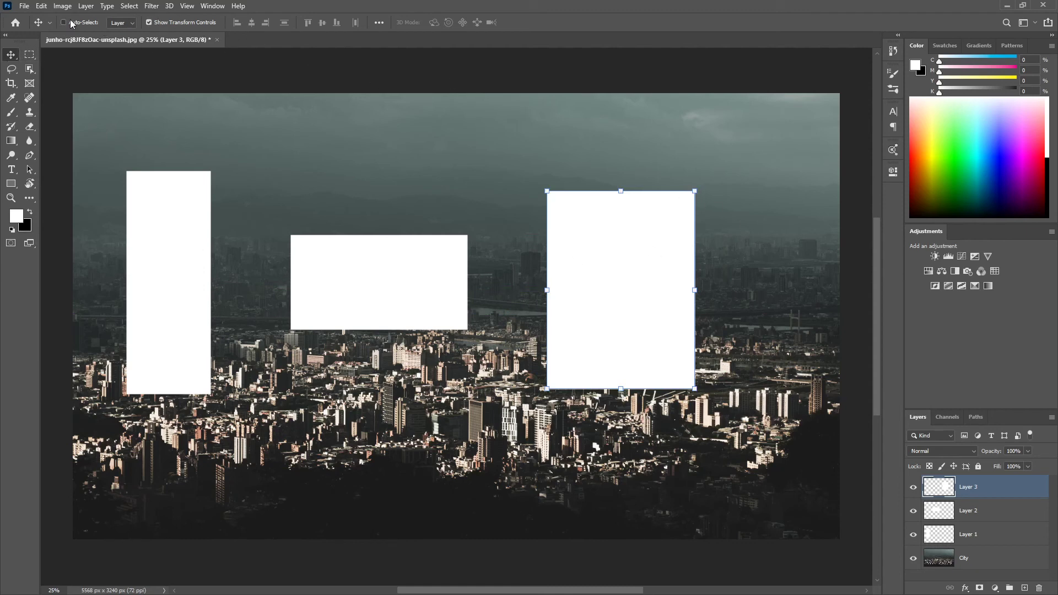
pyautogui.click(425, 260)
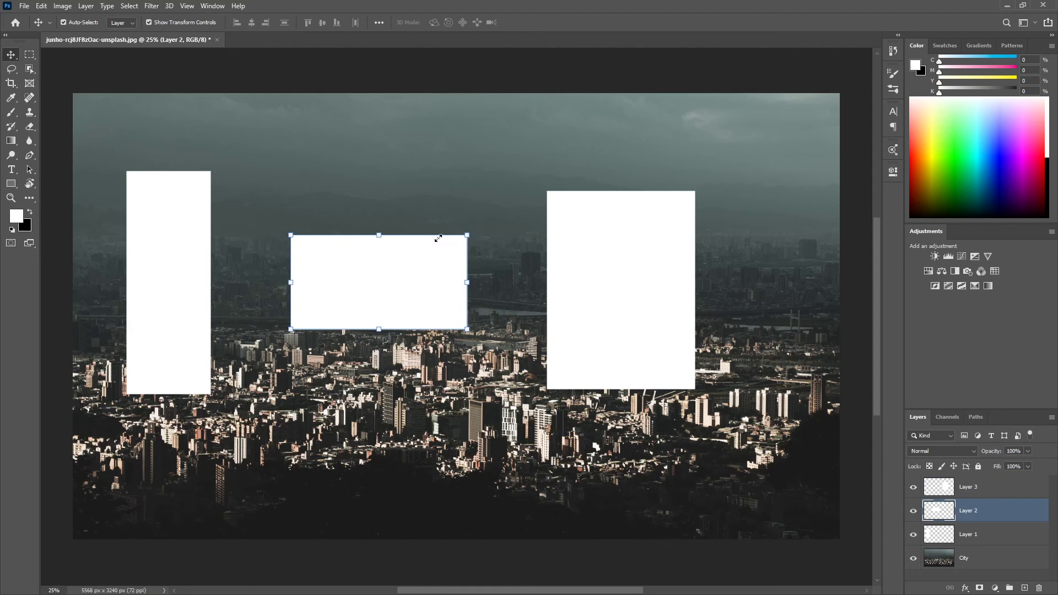
pyautogui.moveTo(438, 238)
pyautogui.mouseDown()
pyautogui.moveTo(457, 224)
pyautogui.moveTo(447, 182)
pyautogui.moveTo(494, 181)
pyautogui.mouseUp()
pyautogui.hotkey('ctrl', 'z')
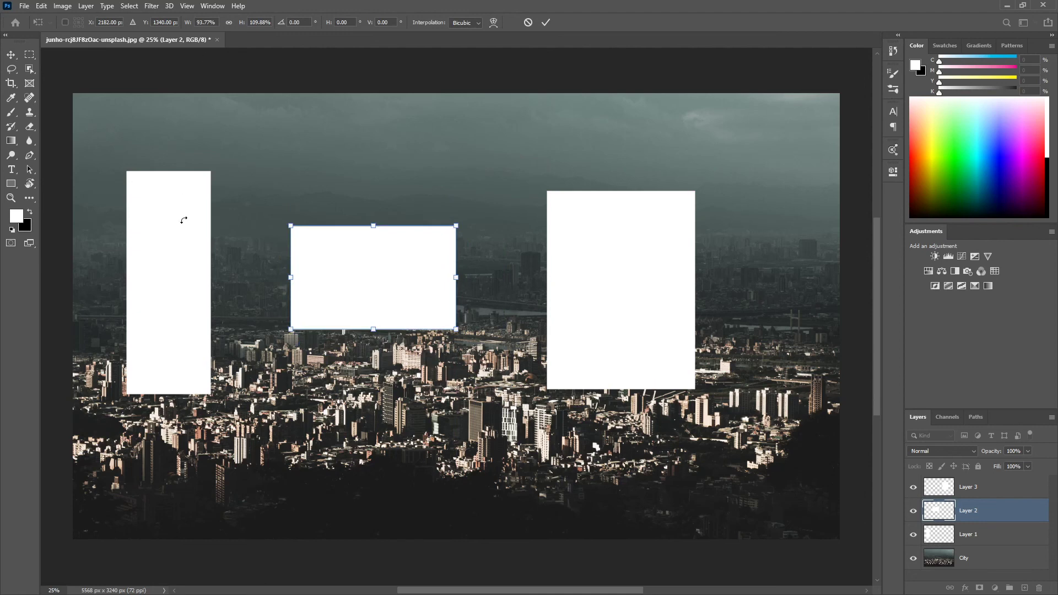
pyautogui.press('Return')
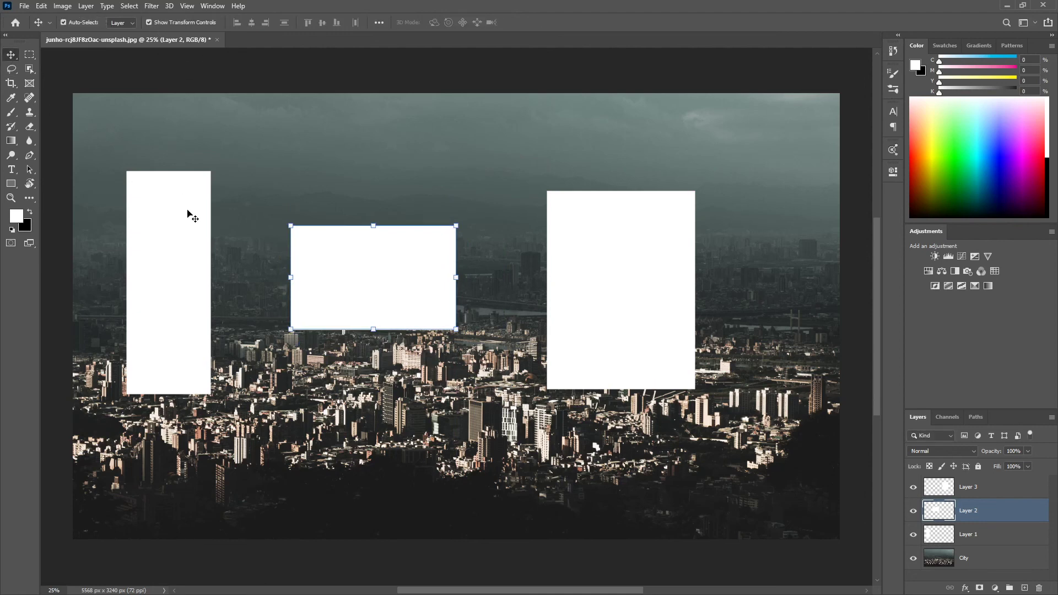
# Step: Hide transform controls, then raise Layer 3's right rectangle toward equal 378 px gaps
pyautogui.click(188, 214)
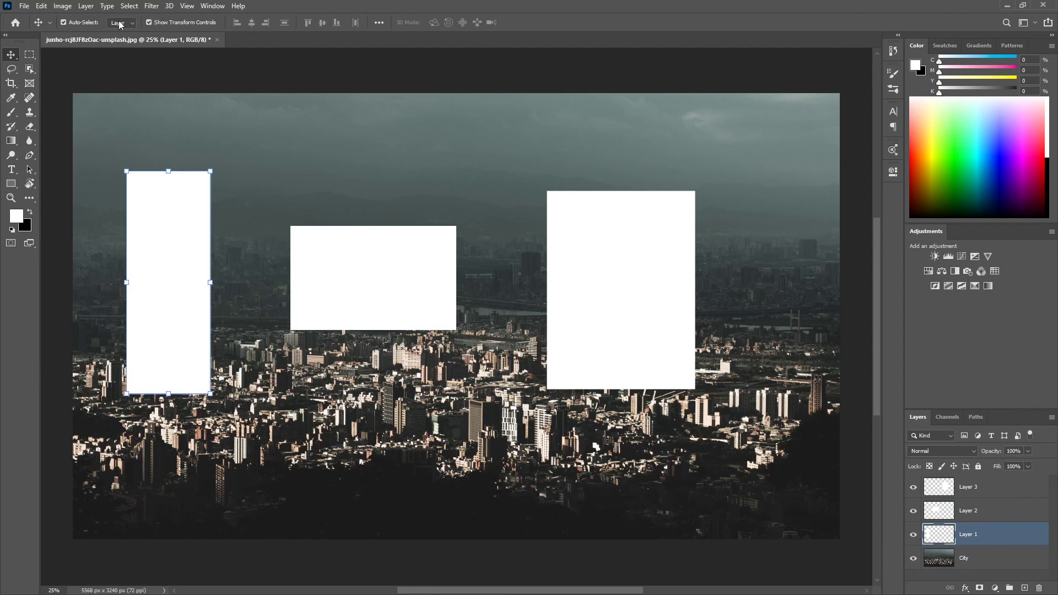
pyautogui.click(184, 23)
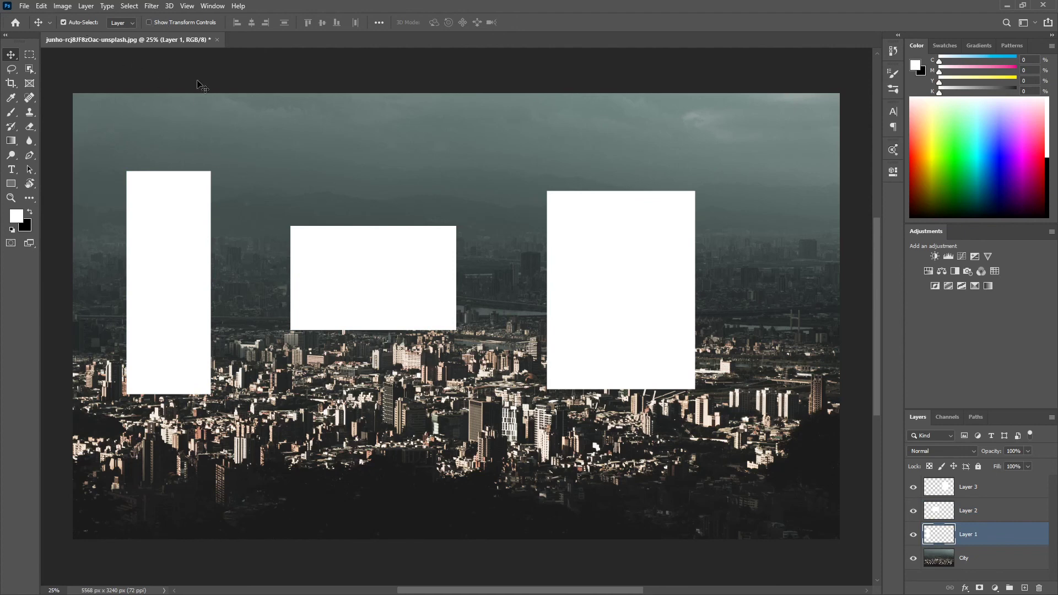
pyautogui.click(967, 489)
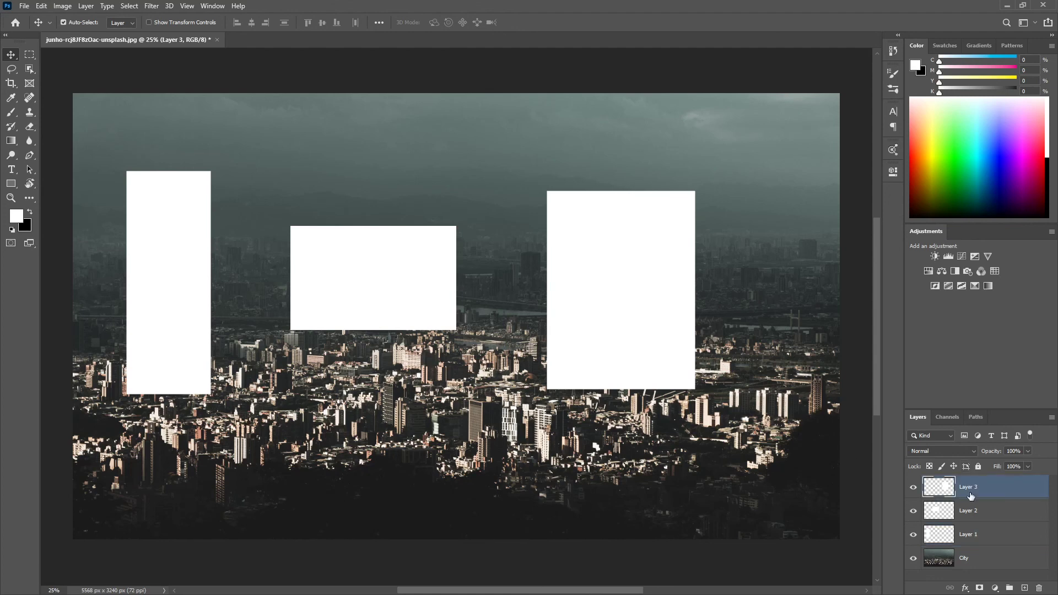
pyautogui.click(969, 512)
pyautogui.click(969, 490)
pyautogui.click(974, 511)
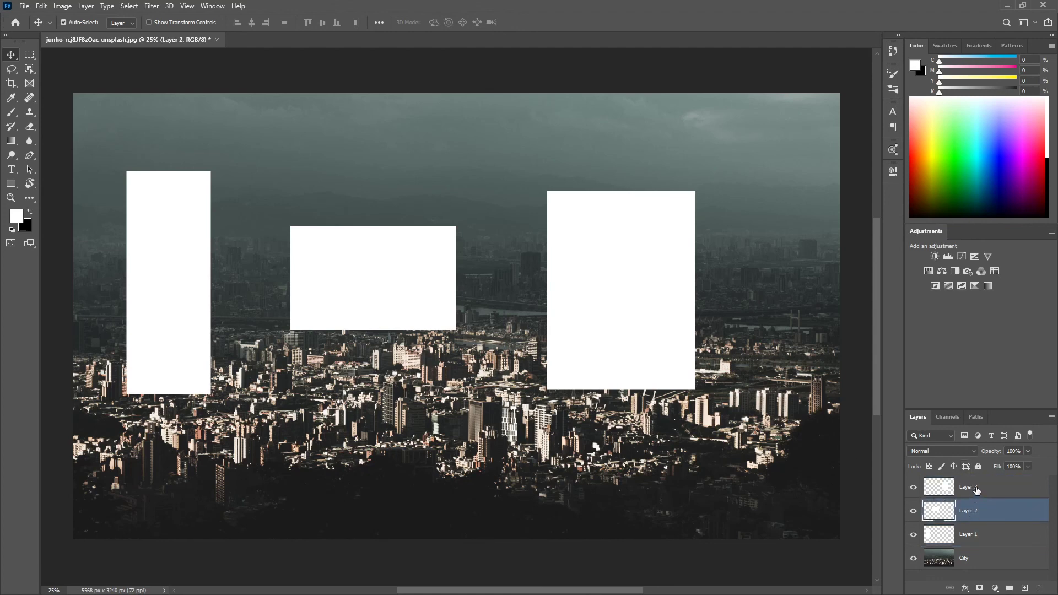
pyautogui.click(975, 491)
pyautogui.moveTo(638, 325); pyautogui.dragTo(638, 298)
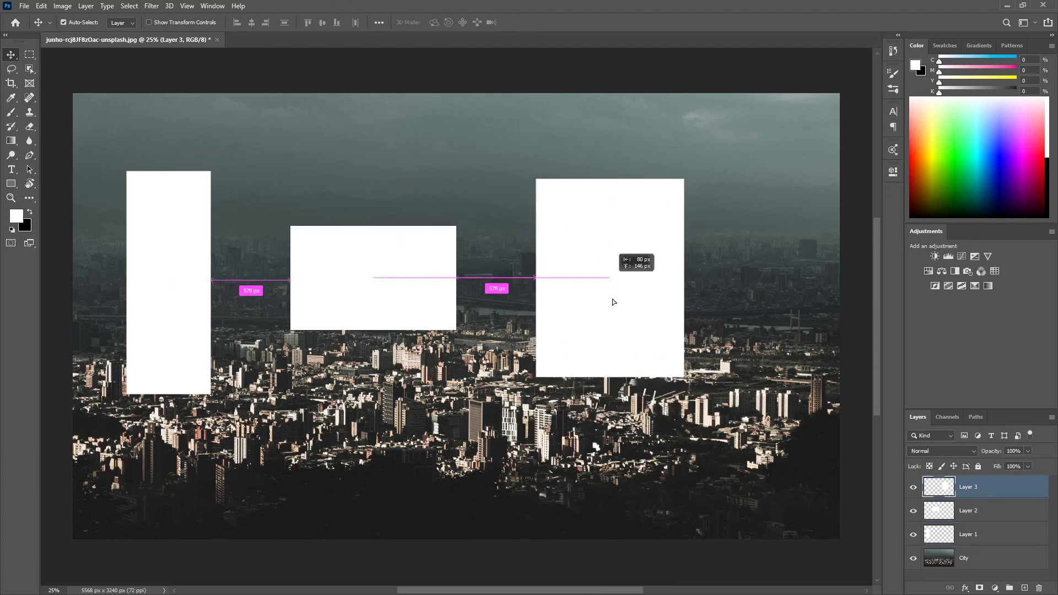